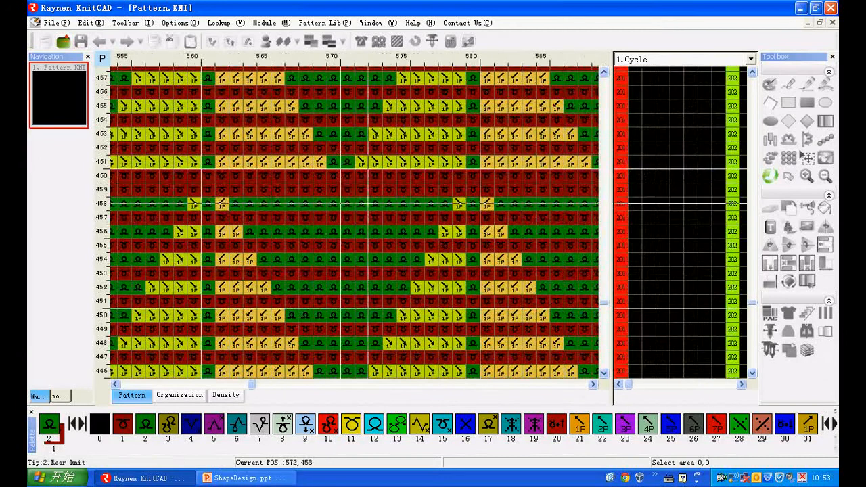
Start Shape Design for the pattern and load the KeepKnit.gye shape file.
scroll(352, 203, down, 4)
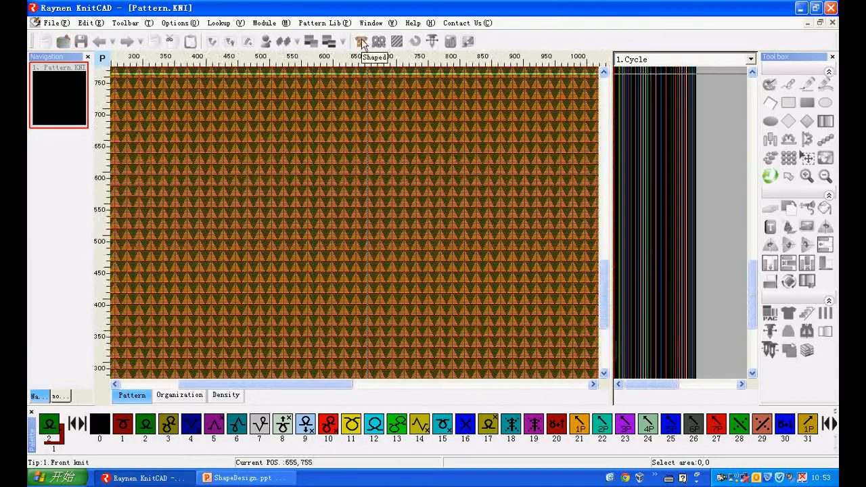
click(362, 42)
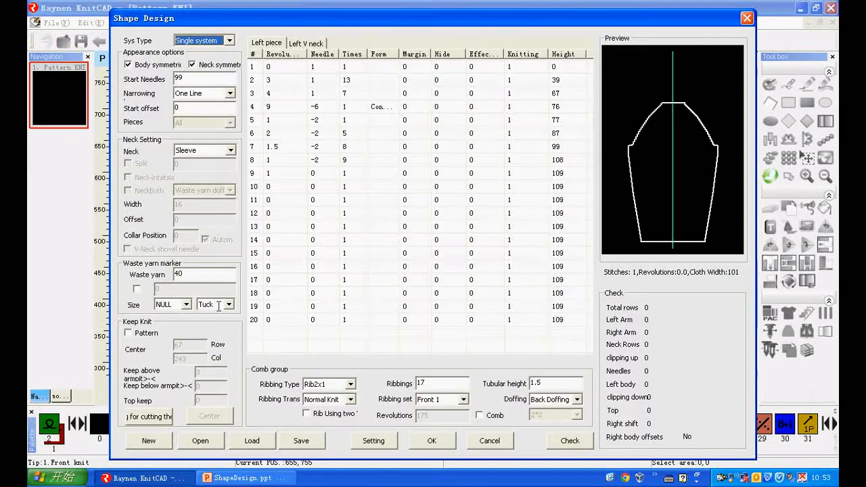
click(197, 444)
click(289, 161)
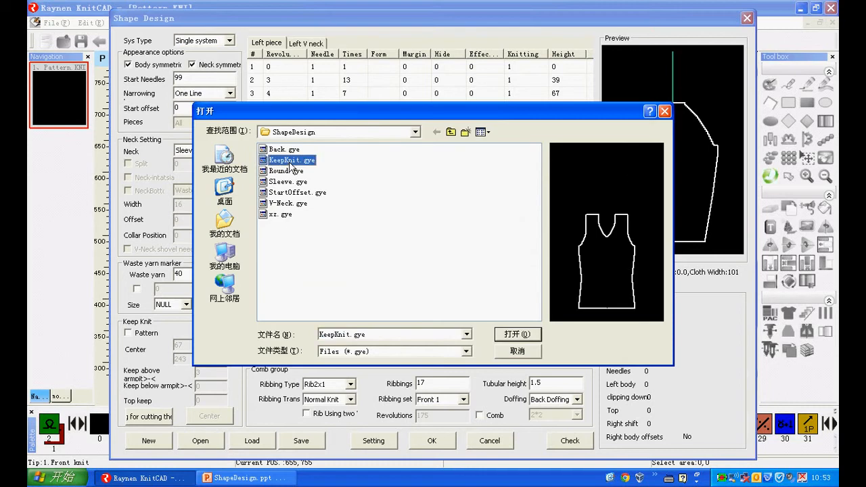
click(524, 334)
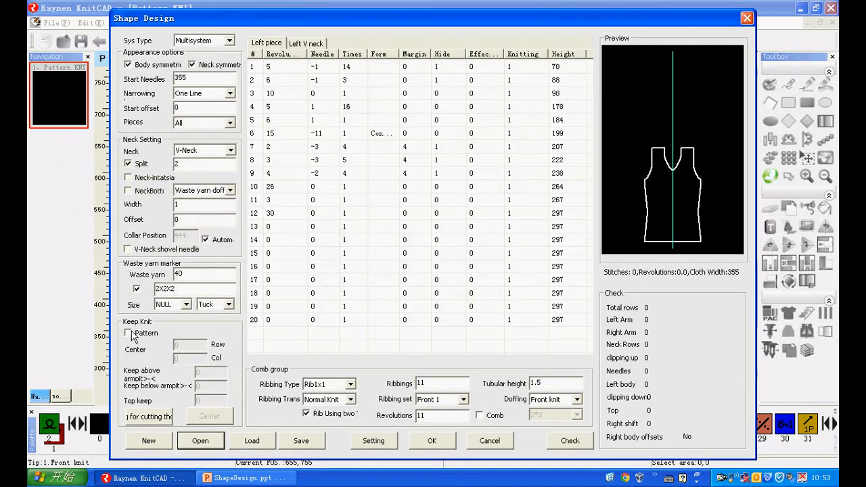
Enable the Keep Knit pattern option and select V-Neck as the neck type.
click(128, 332)
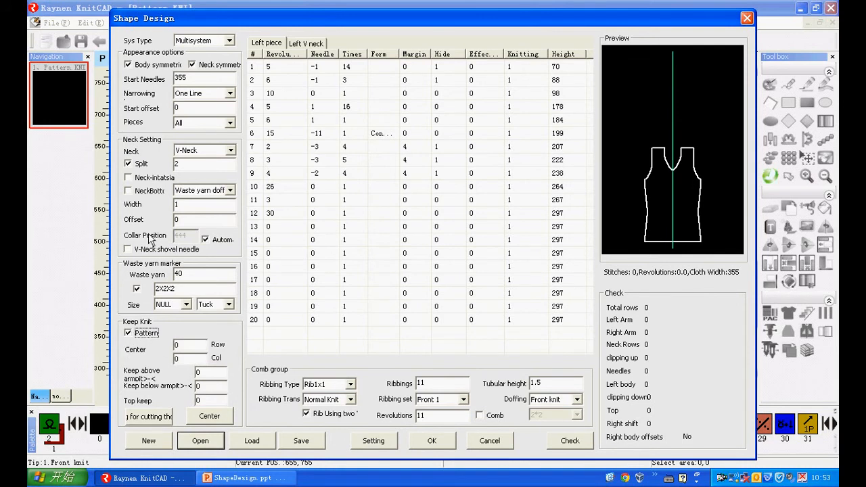
click(219, 152)
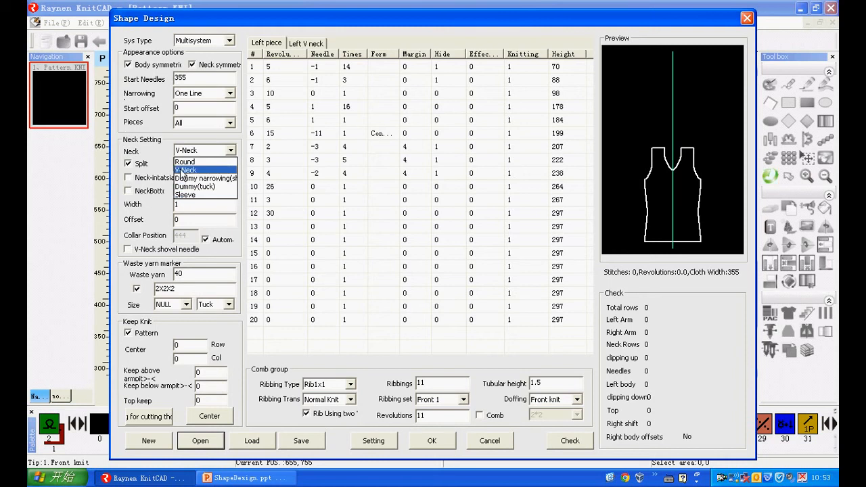
click(183, 170)
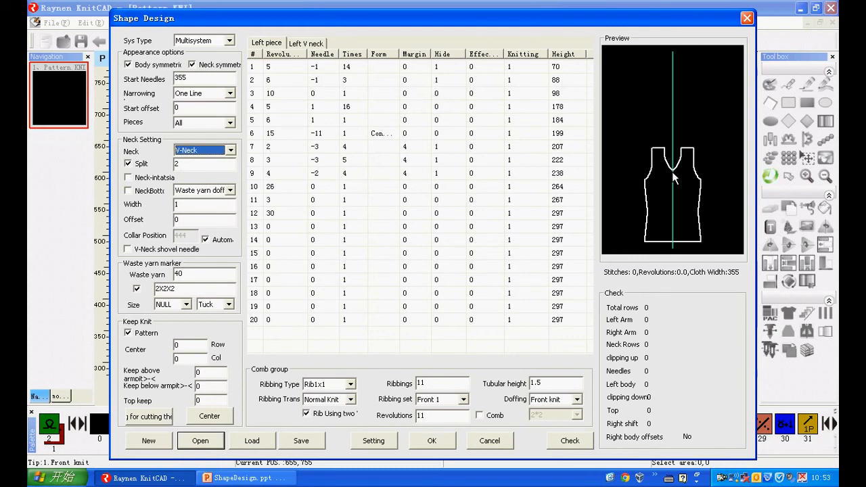
Set the Keep Knit center by placing the garment outline on the pattern at row 932, column 589.
click(190, 345)
click(184, 359)
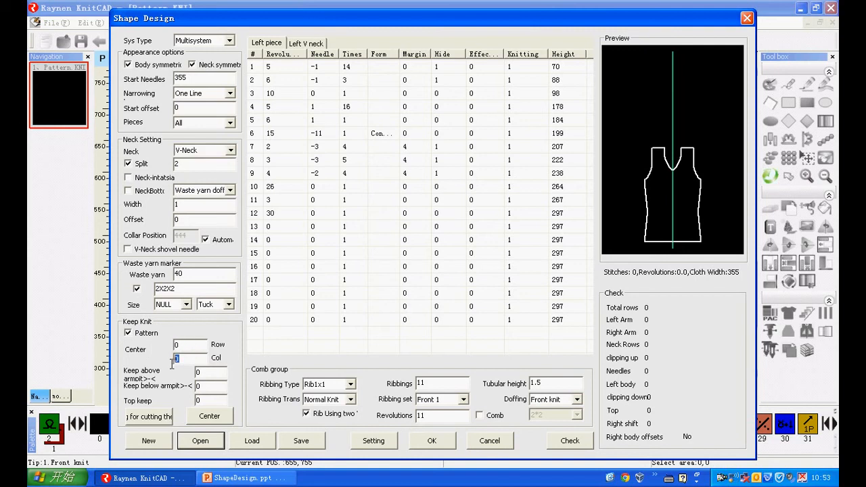
click(211, 416)
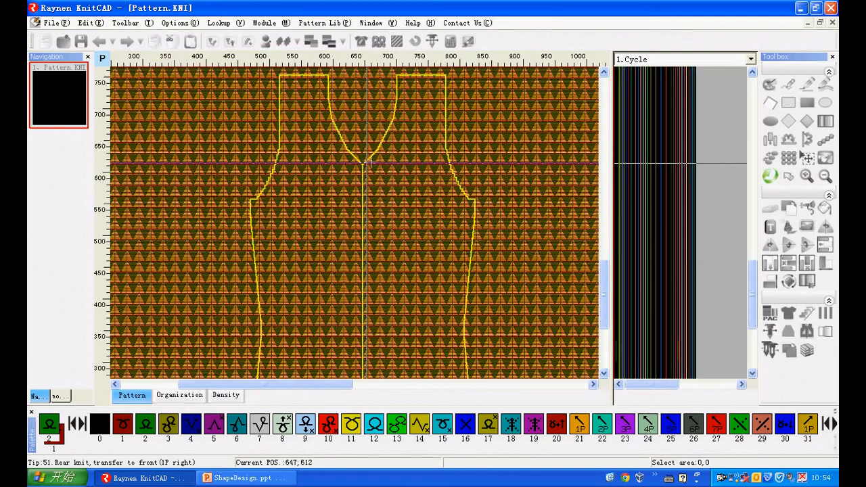
drag(603, 289, 603, 250)
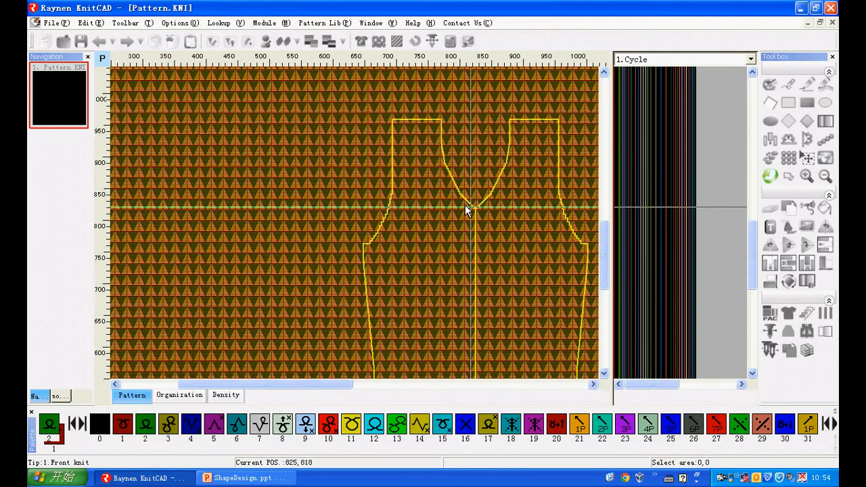
scroll(330, 132, up, 4)
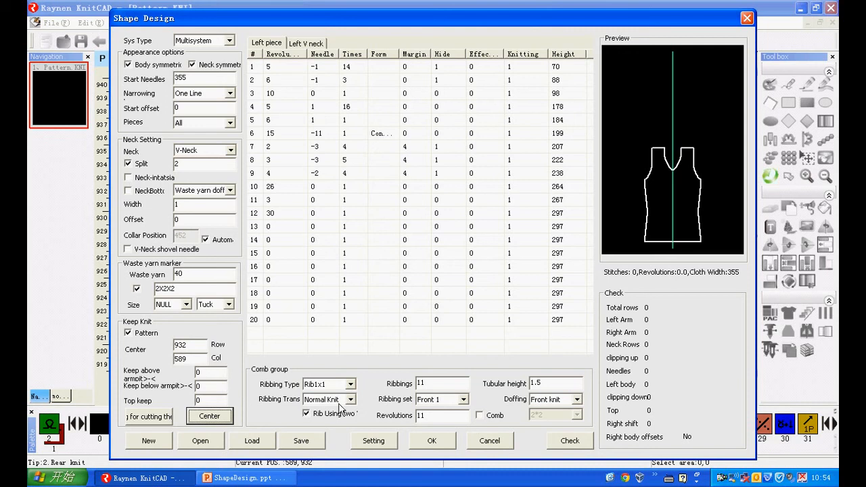
Generate the shaped piece, examine the narrowing stitches along the armhole edge, and undo the generation.
click(433, 440)
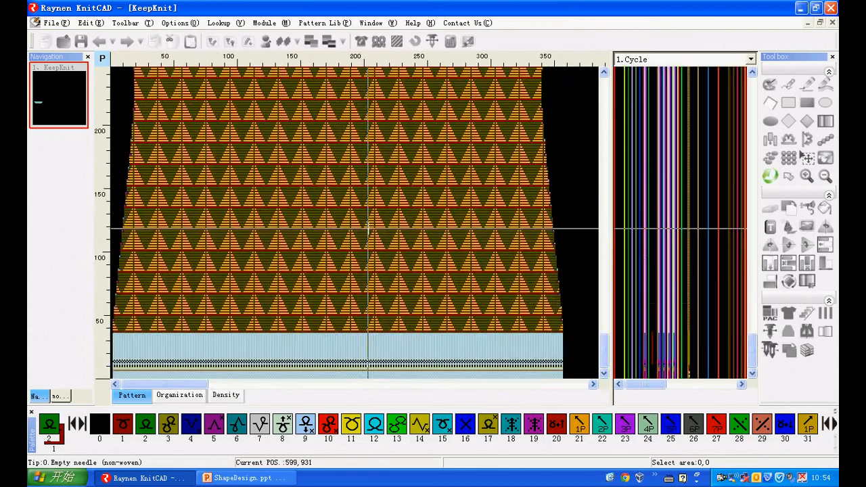
drag(603, 350, 599, 304)
scroll(519, 247, up, 5)
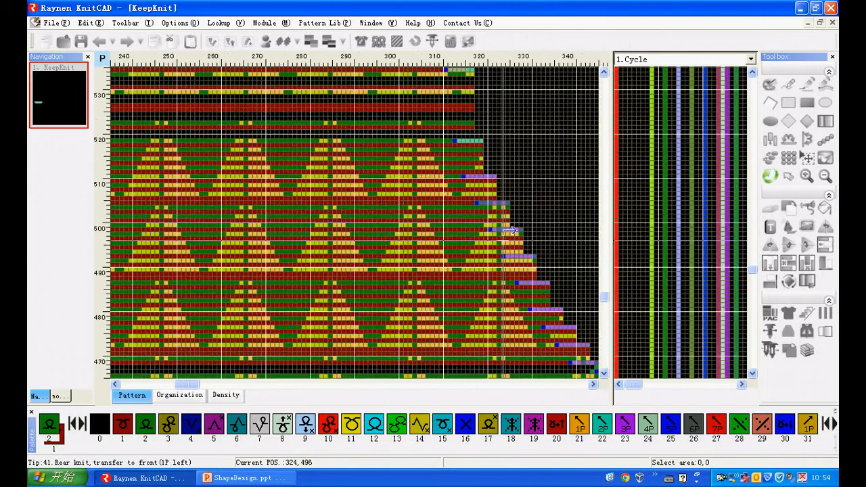
scroll(509, 230, up, 4)
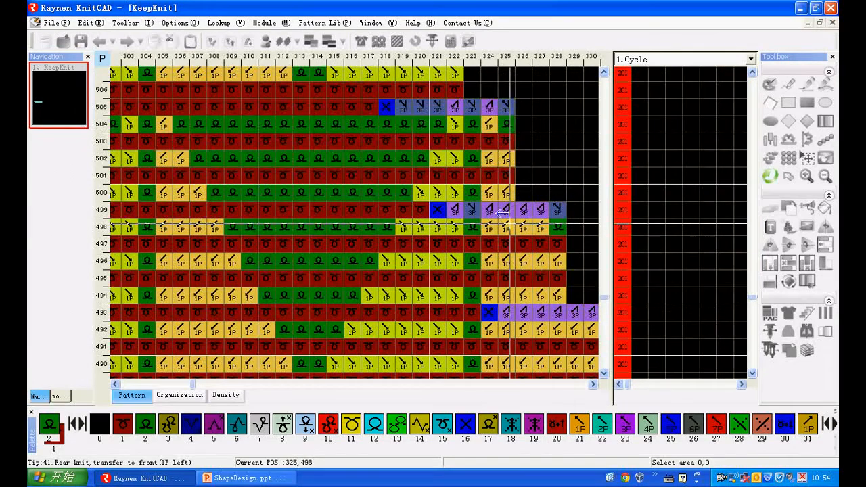
scroll(503, 212, up, 2)
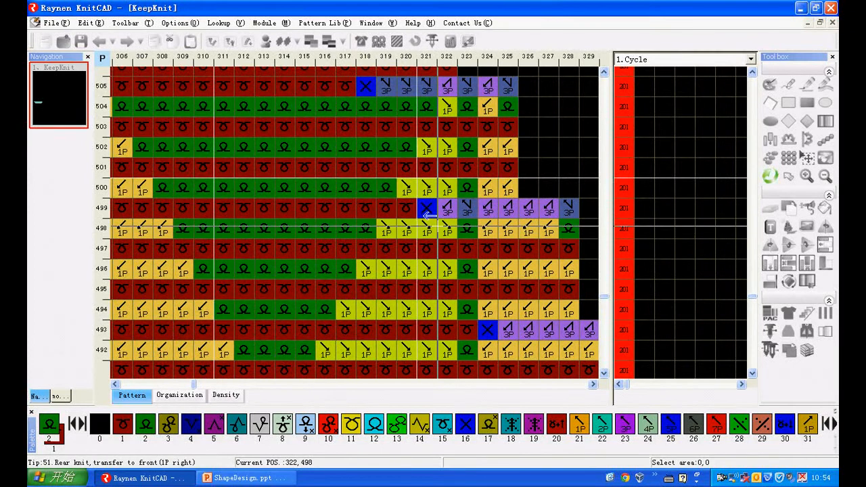
scroll(424, 219, down, 3)
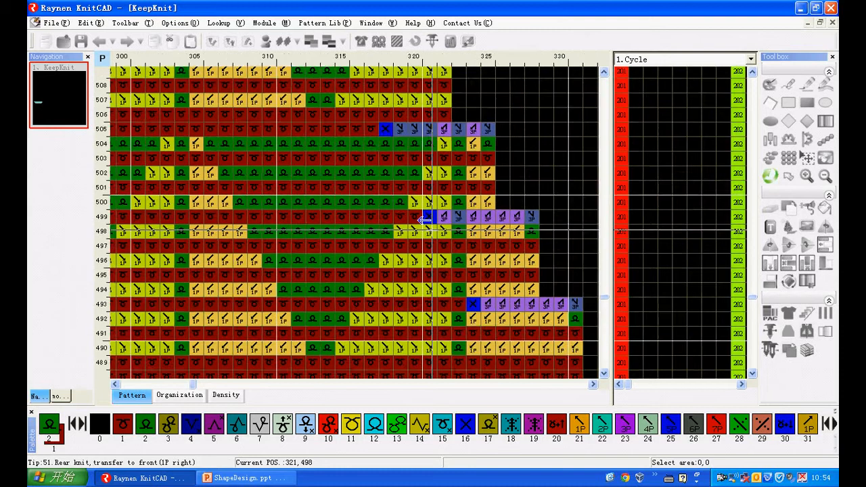
scroll(430, 273, down, 5)
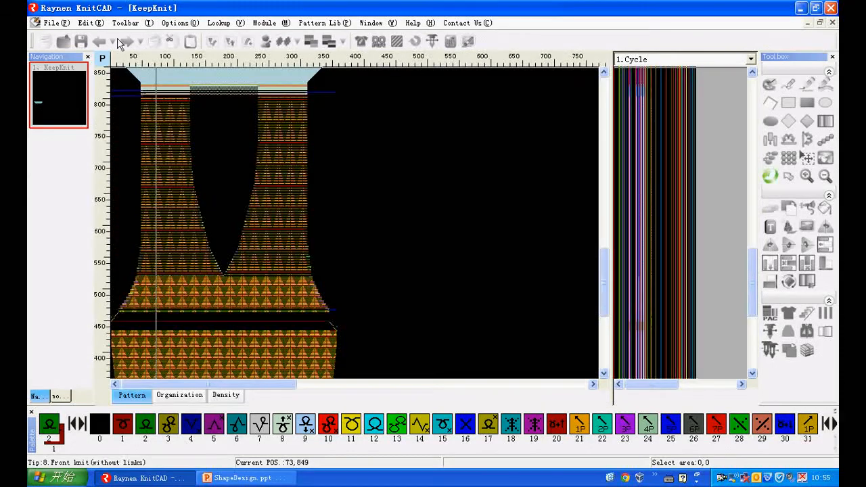
click(100, 43)
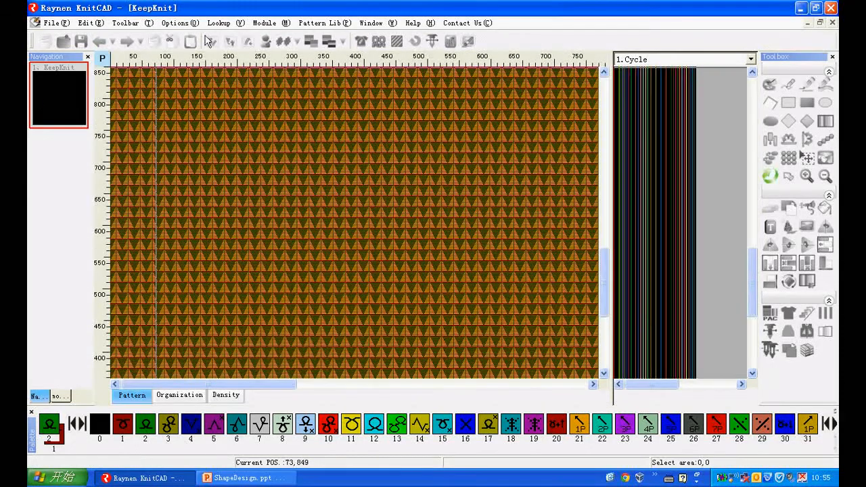
Reopen Shape Design and compare the needle entries of left piece rows 2, 6 and 8 with the outline preview.
click(362, 42)
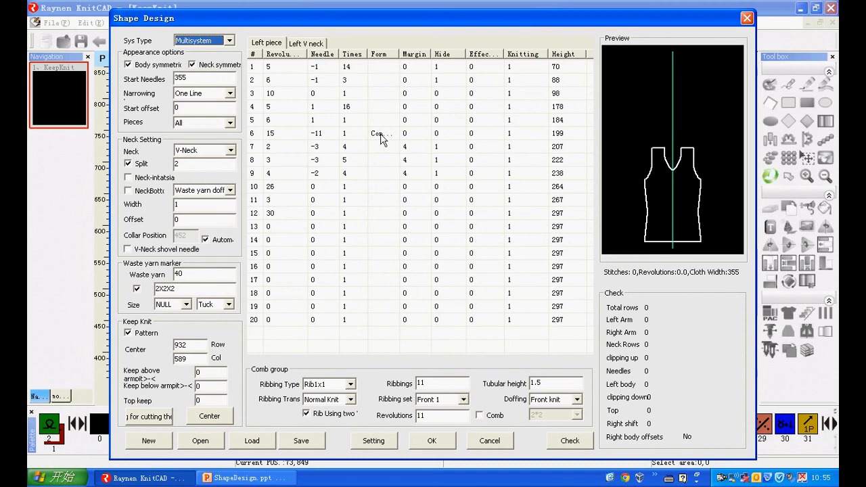
click(324, 138)
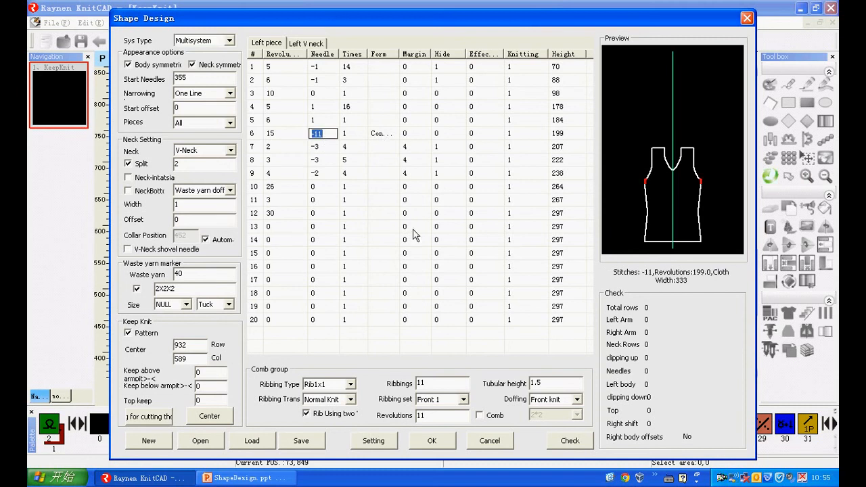
click(319, 161)
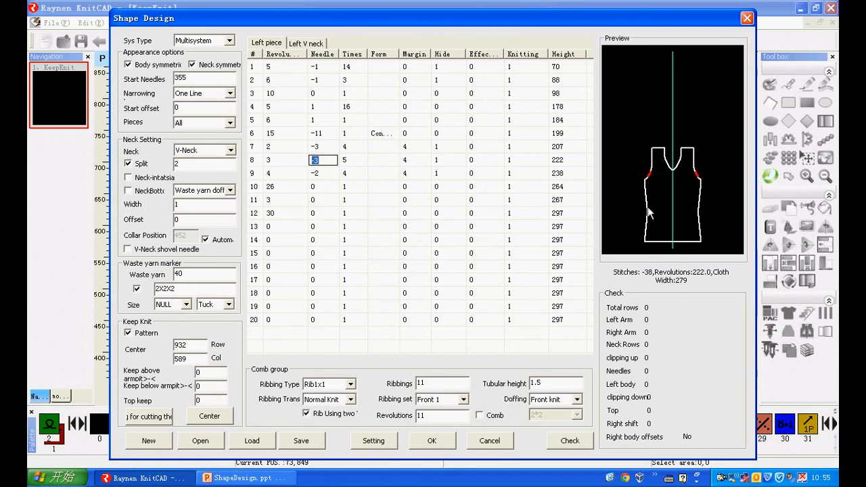
click(326, 83)
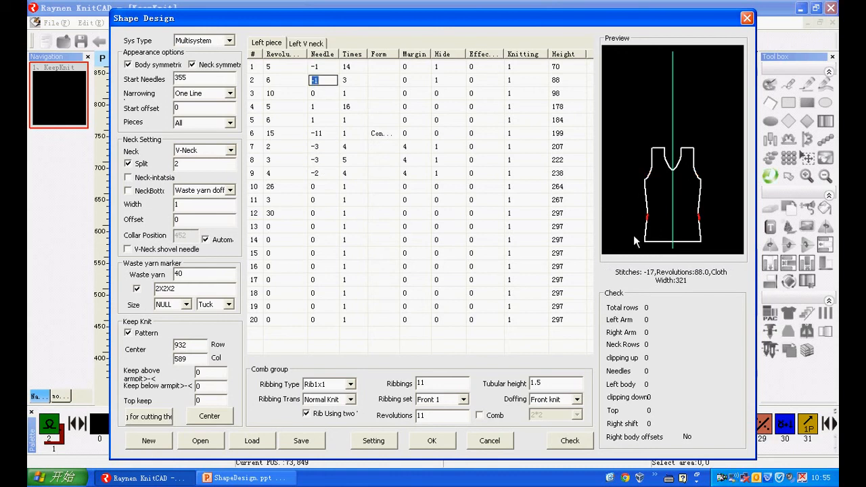
click(326, 161)
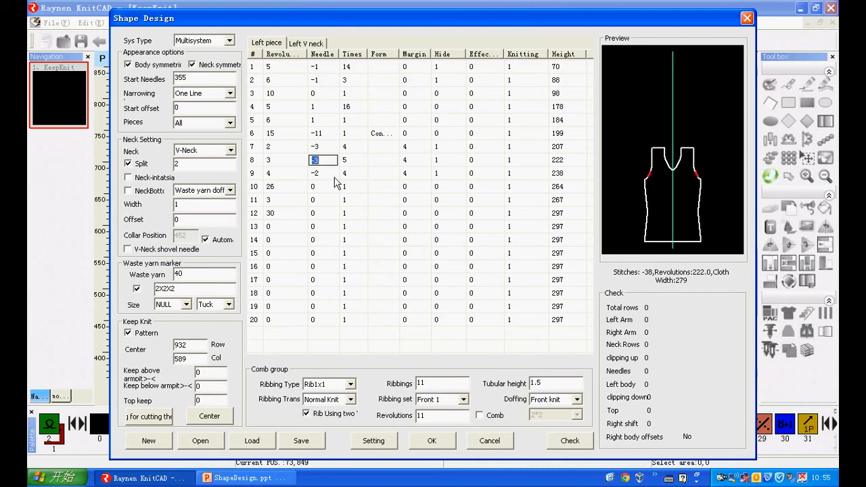
click(326, 85)
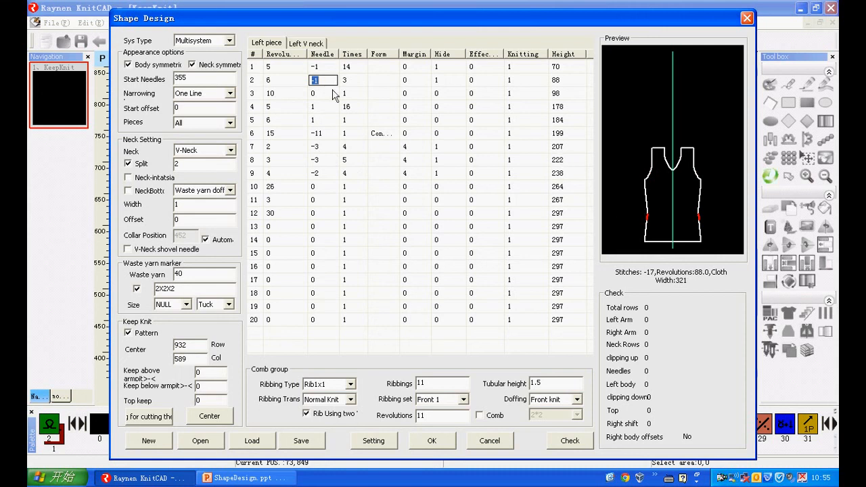
Set the keep widths above and below the armpit and generate the shaped piece.
click(210, 372)
key(Tab)
click(426, 441)
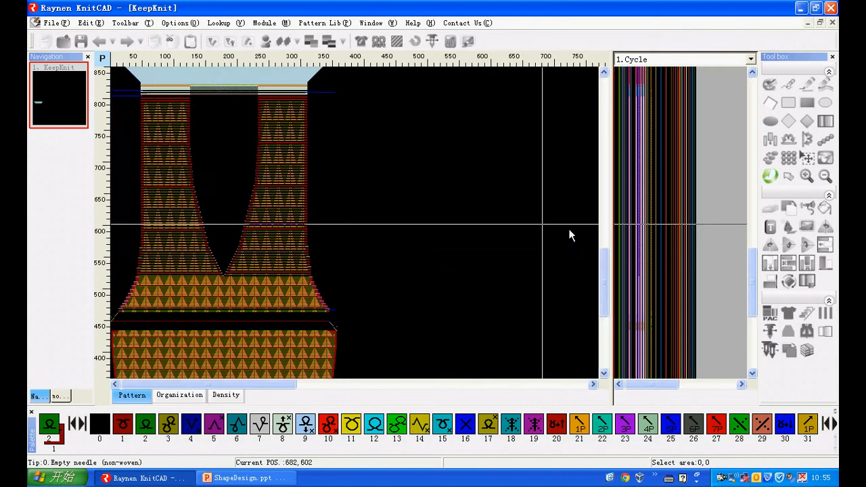
Examine the kept knit stitches along both side edges of the body below the armpit.
drag(601, 279, 597, 326)
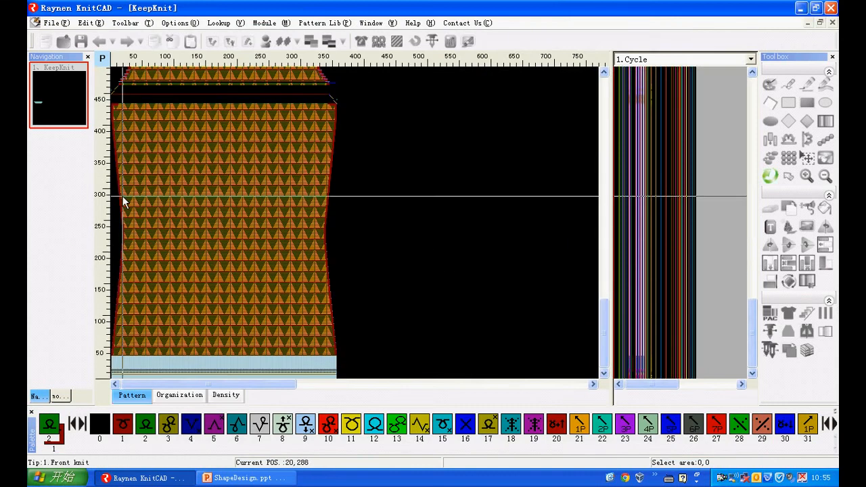
scroll(122, 201, up, 5)
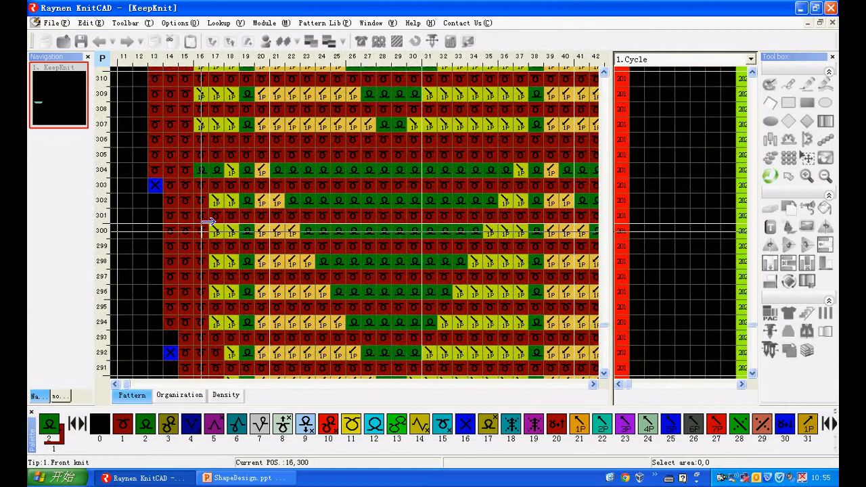
scroll(153, 223, down, 5)
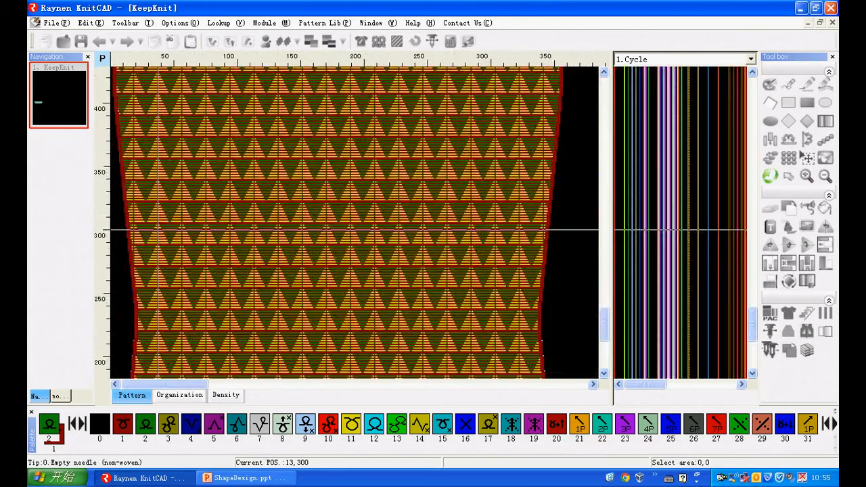
scroll(277, 234, down, 2)
scroll(370, 199, up, 6)
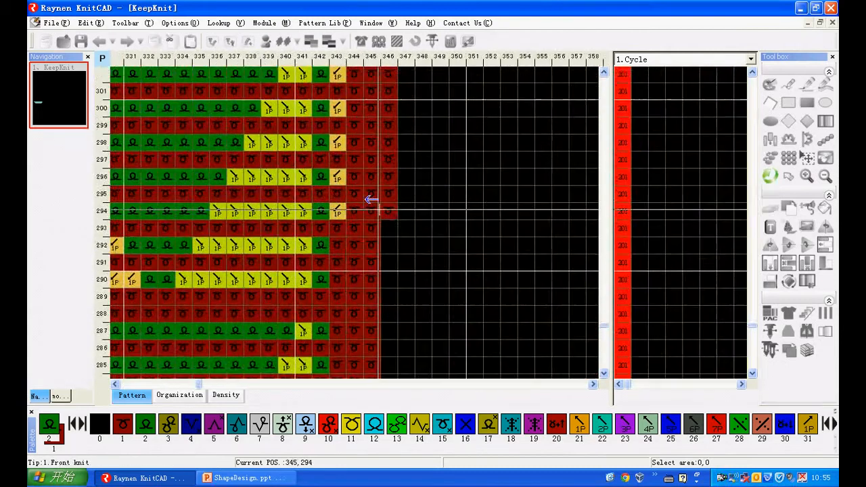
scroll(395, 292, down, 3)
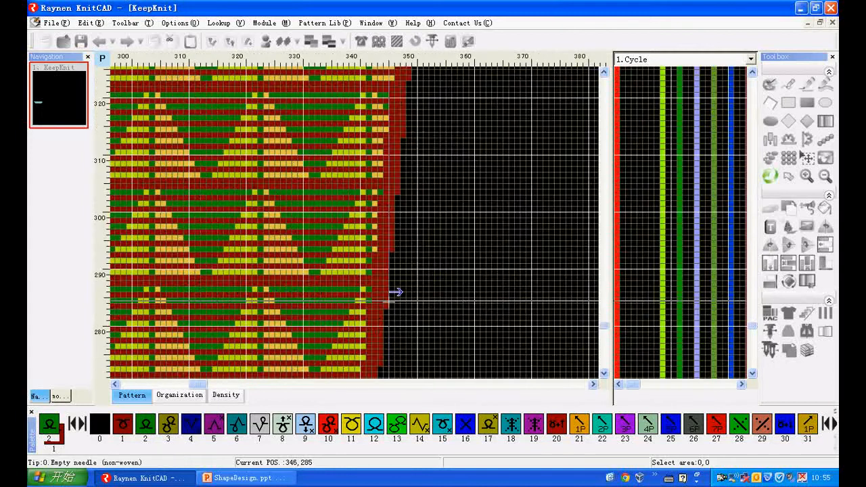
Examine the kept knit stitches along the armhole edges above the armpit and along the V-neck edge.
scroll(395, 292, down, 3)
scroll(164, 135, up, 3)
scroll(145, 128, up, 3)
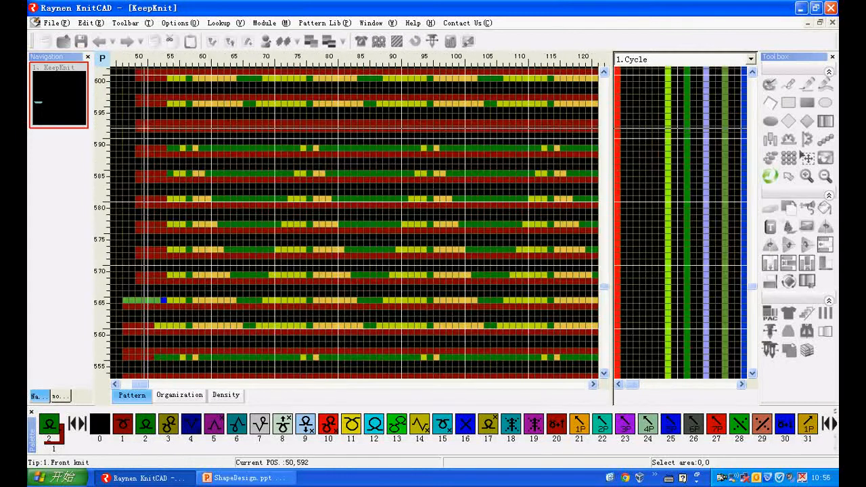
scroll(142, 130, up, 3)
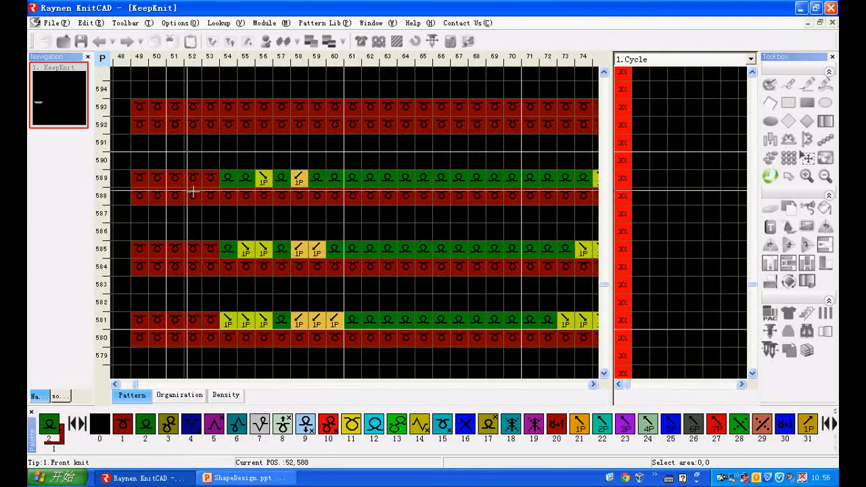
scroll(203, 184, down, 4)
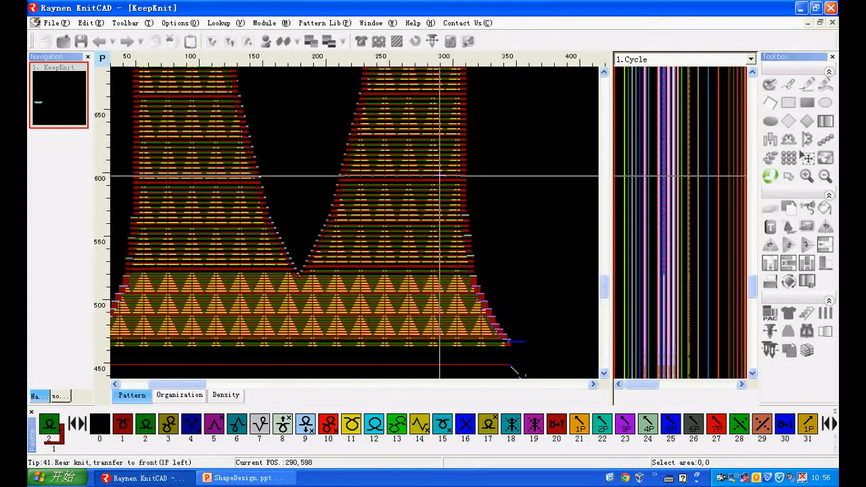
scroll(403, 175, up, 4)
scroll(403, 174, down, 5)
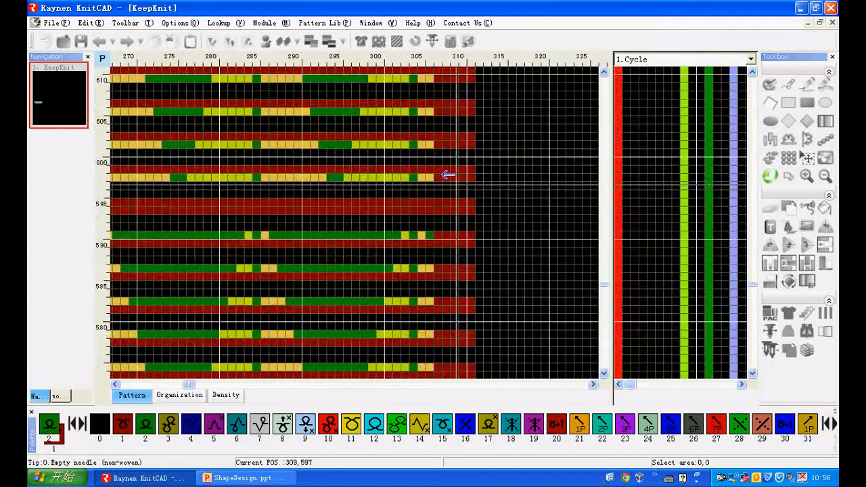
scroll(182, 217, up, 2)
scroll(243, 149, up, 4)
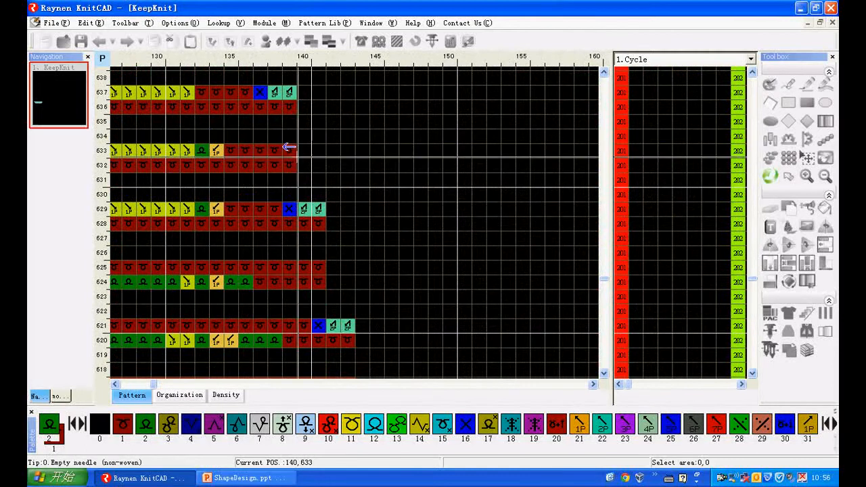
Compare the kept knit stitches on the two opposite sides of the V-neck opening.
scroll(286, 143, down, 5)
scroll(297, 131, up, 5)
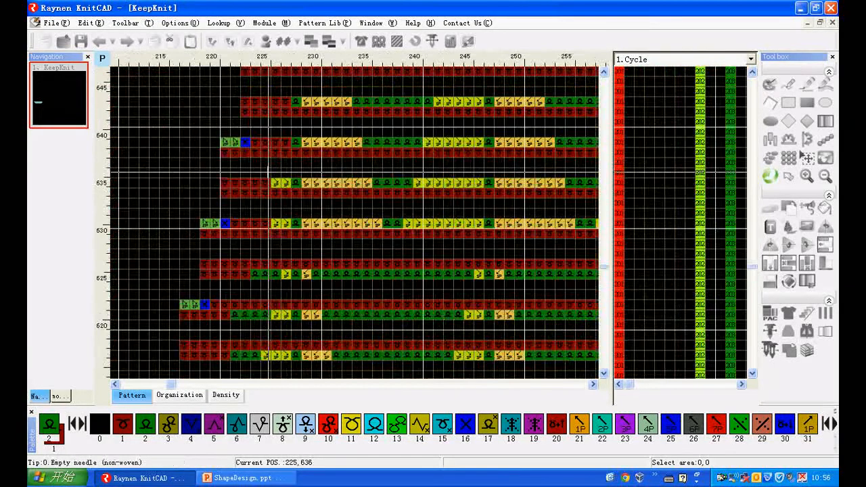
scroll(279, 177, down, 6)
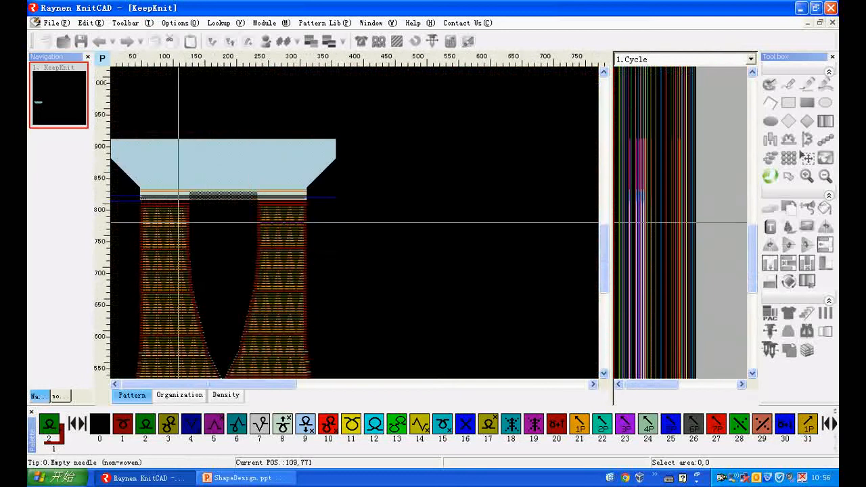
Examine the plain knit rows kept at the top of both shoulders, just below the waste yarn.
scroll(165, 208, up, 5)
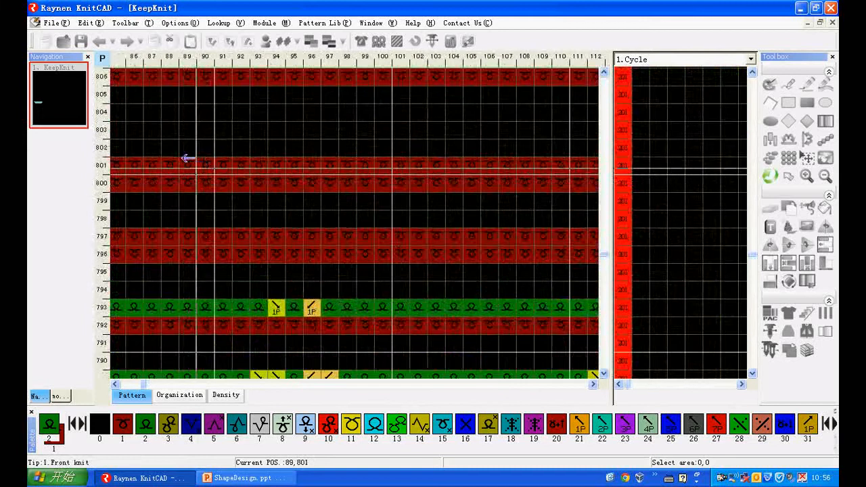
scroll(197, 235, down, 4)
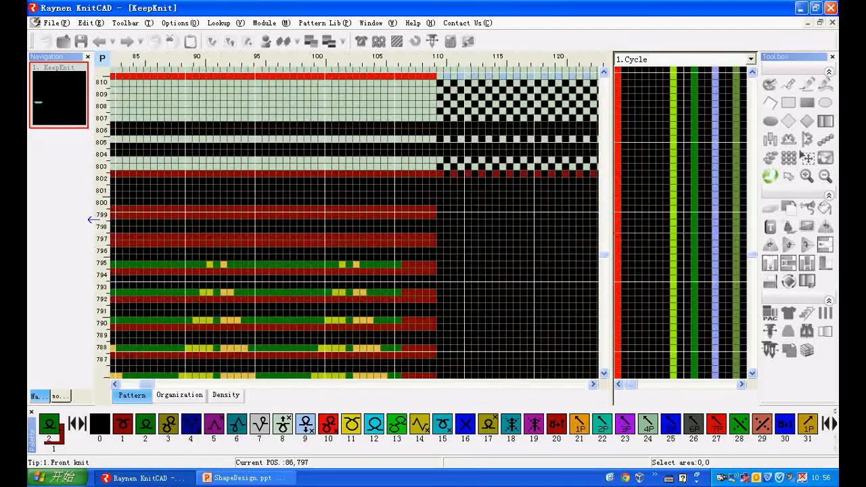
scroll(256, 230, up, 2)
scroll(252, 230, up, 3)
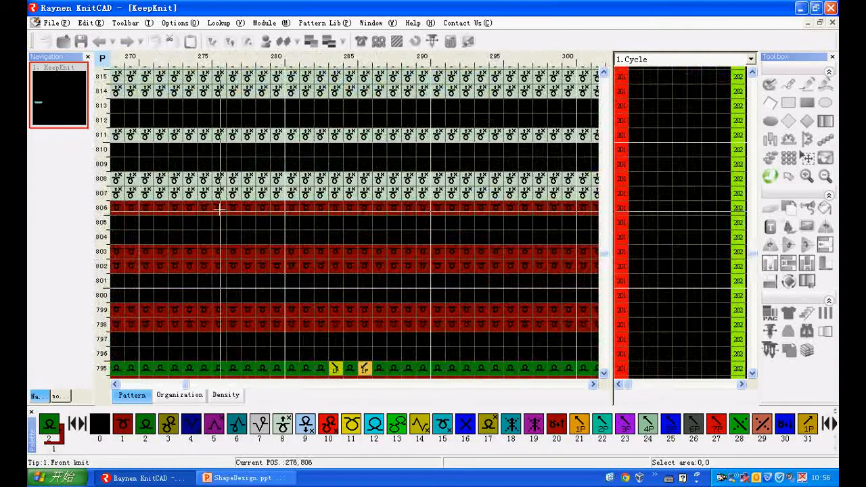
scroll(269, 220, down, 4)
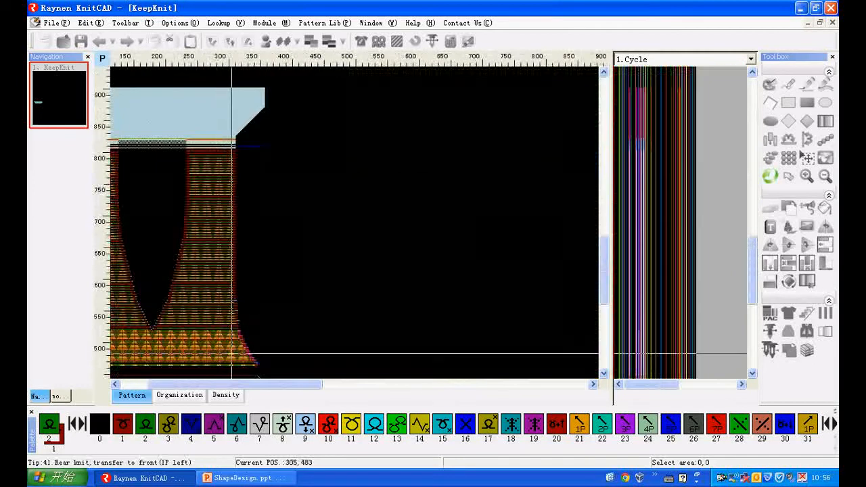
Check the leftover transfer stitches next to the kept edge of the right armhole, and undo the generated shape.
scroll(284, 325, up, 5)
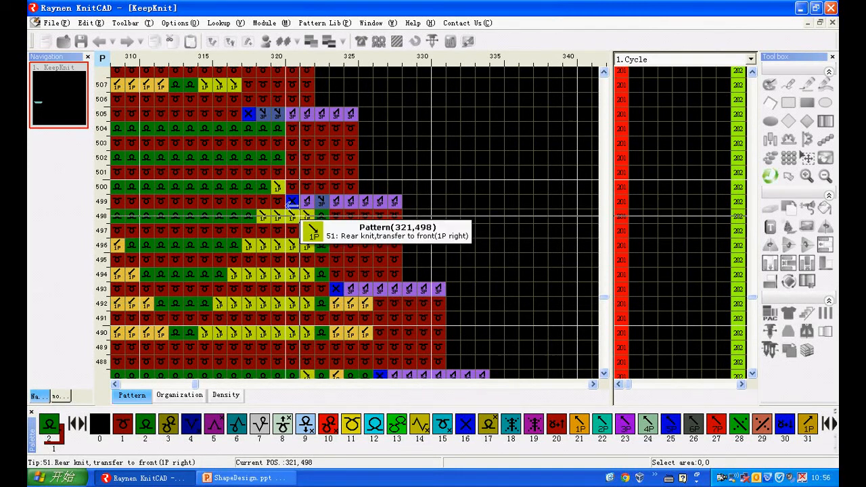
scroll(383, 267, down, 5)
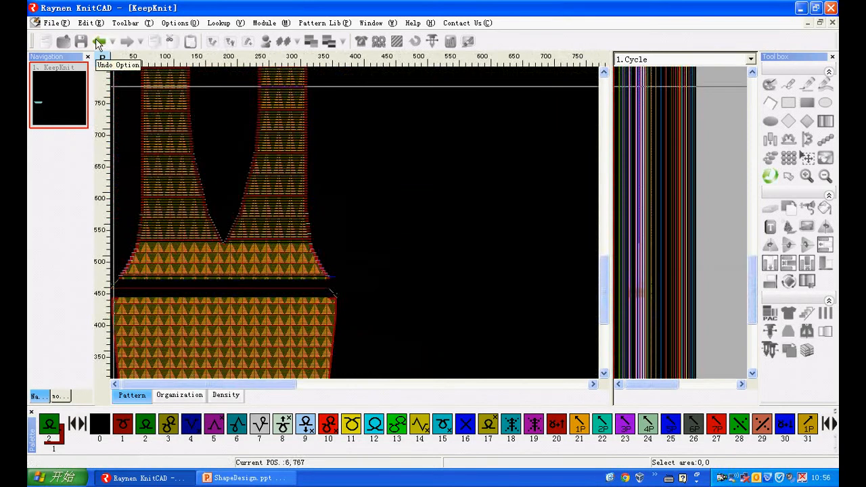
click(99, 43)
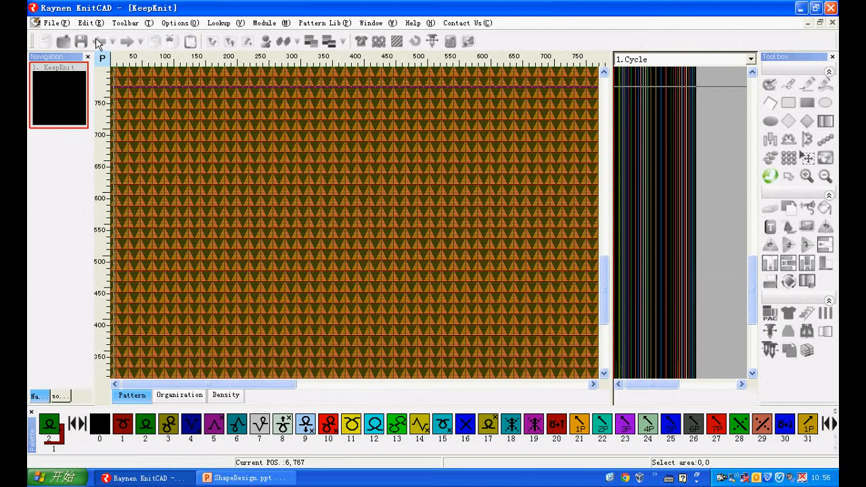
Enable edge deletion in Shape Design for 8 needles sideways, replacing custom color codes 41,51 with code 1, and generate the piece.
click(360, 42)
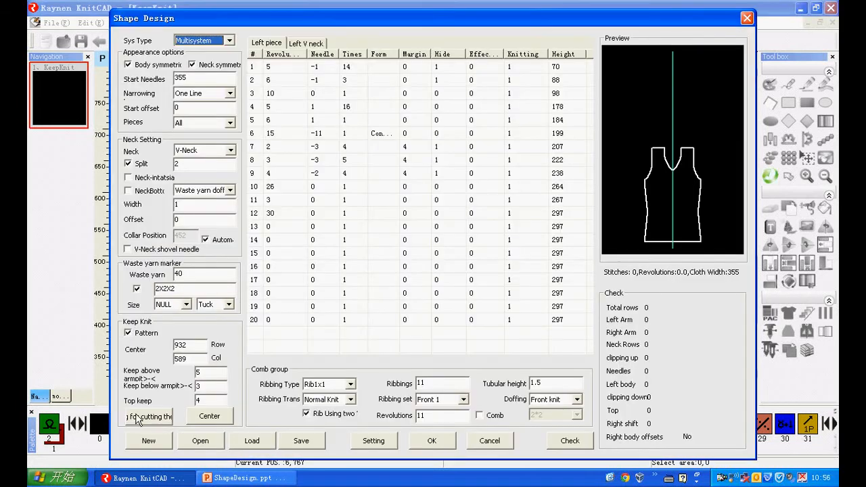
click(136, 420)
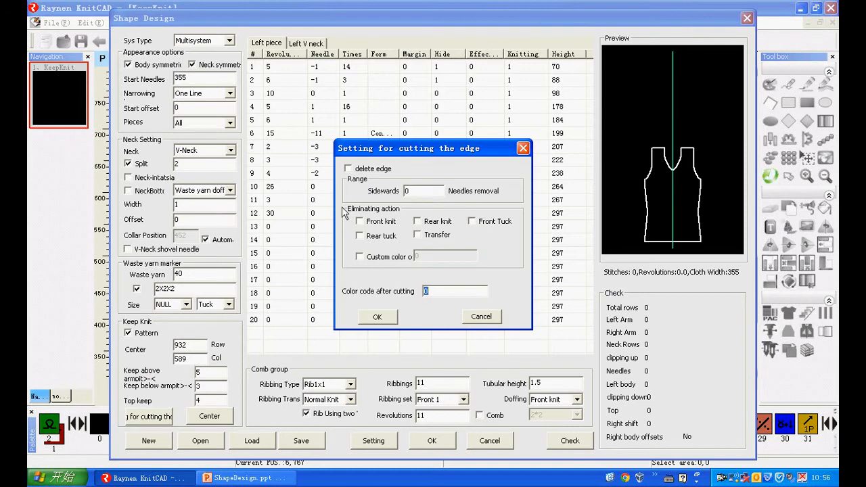
click(349, 169)
click(411, 192)
click(360, 256)
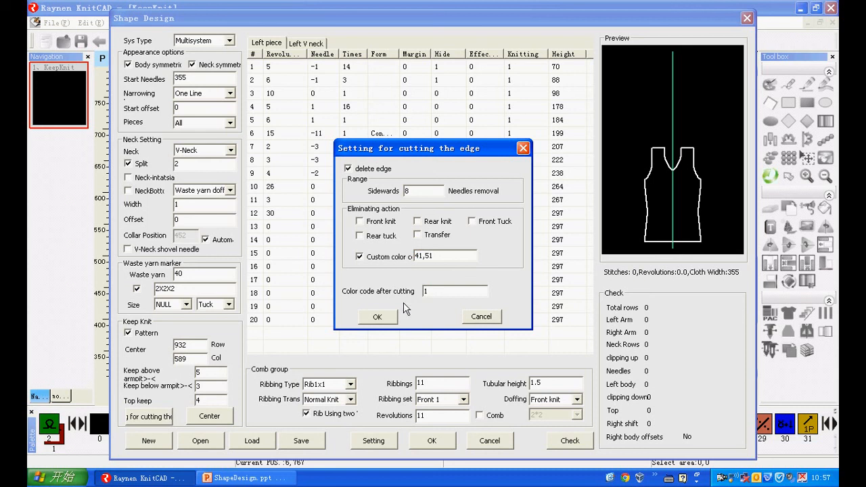
click(378, 316)
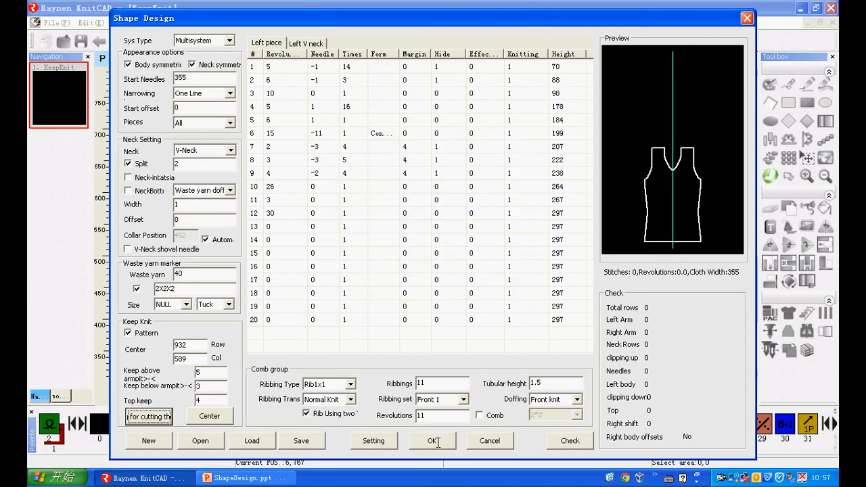
click(433, 441)
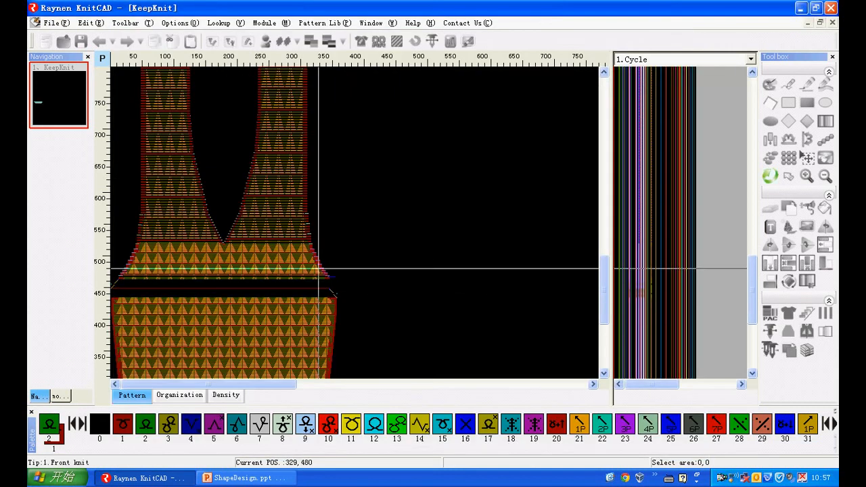
Examine the right armhole edge to check which transfer stitches were replaced by front knit.
scroll(331, 292, up, 4)
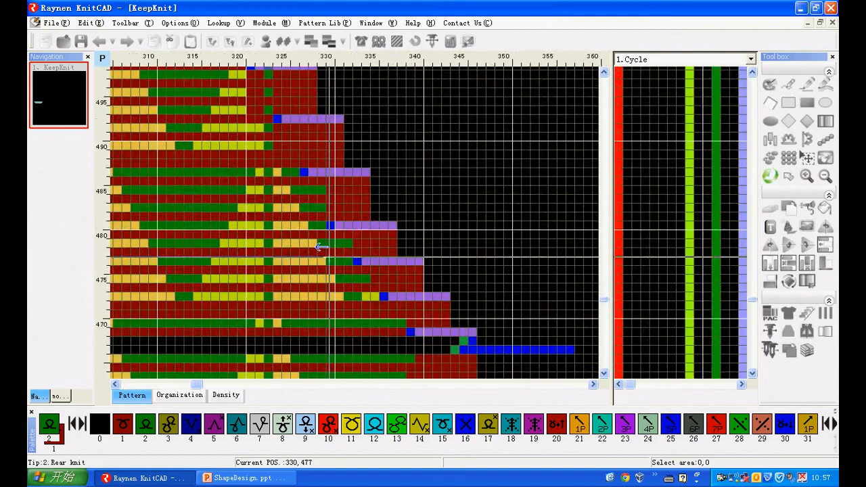
scroll(328, 254, up, 4)
scroll(391, 345, down, 4)
scroll(317, 209, up, 2)
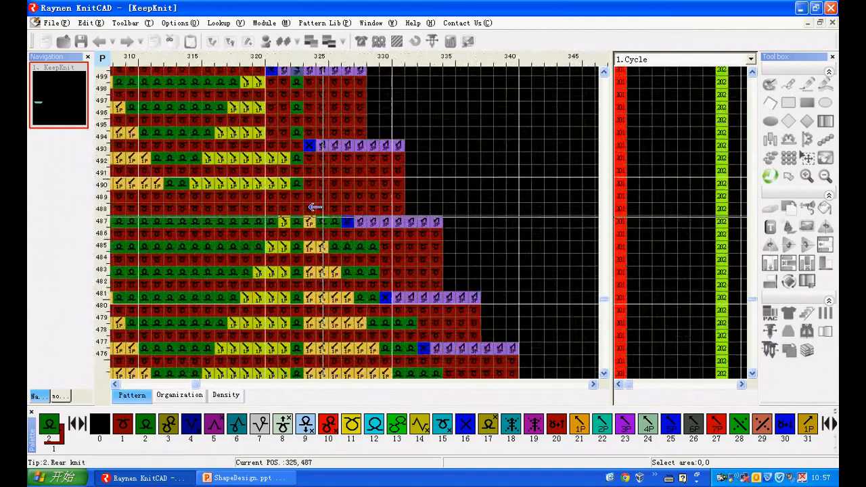
scroll(315, 208, up, 1)
scroll(316, 235, down, 2)
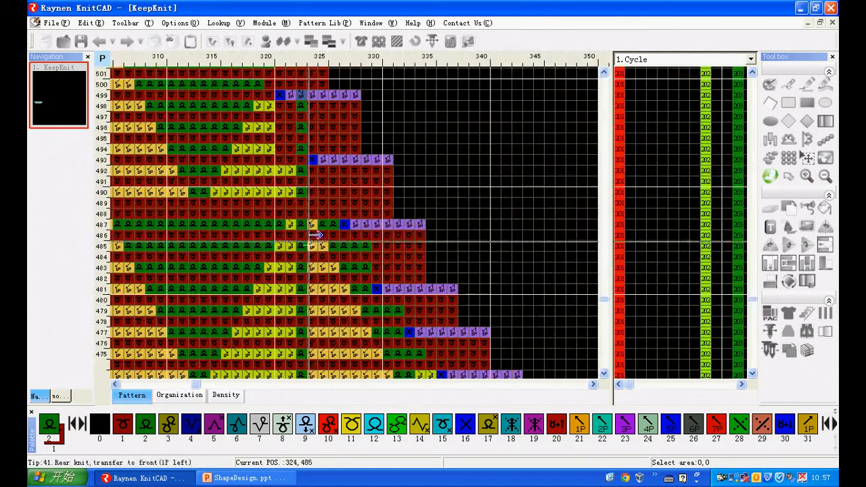
scroll(316, 234, down, 5)
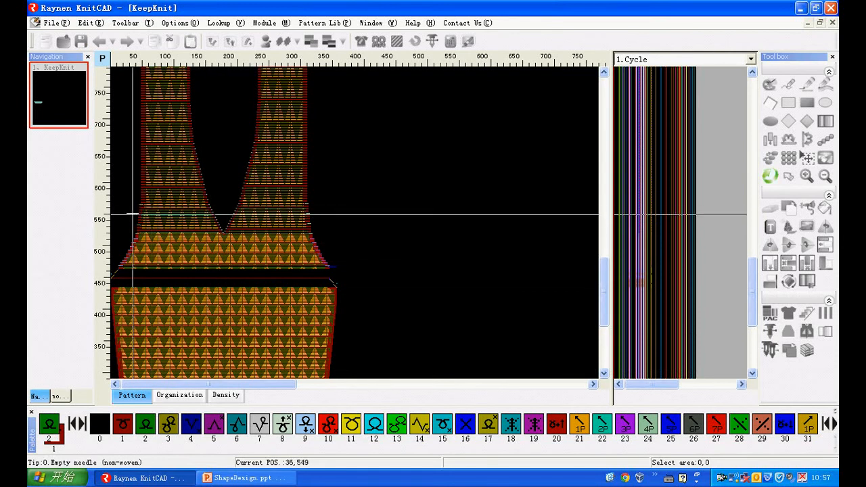
Undo the shaping and set the Keep Knit center on the pattern at row 743, column 436.
click(99, 41)
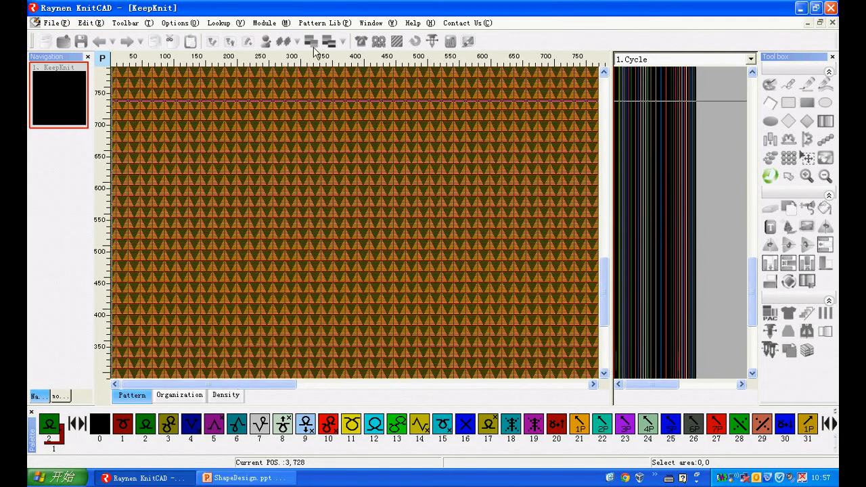
click(361, 42)
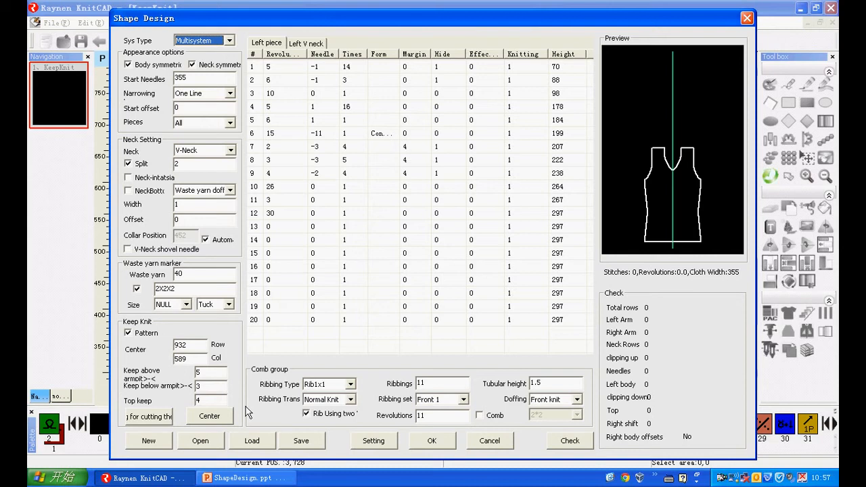
click(215, 421)
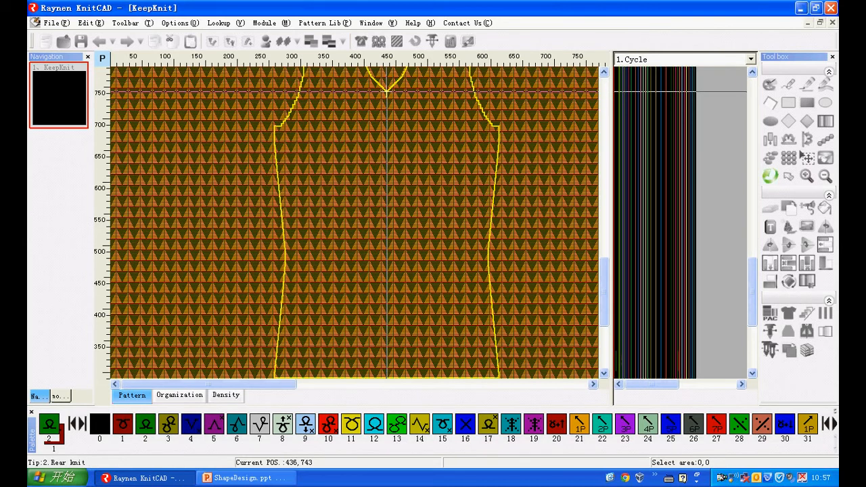
click(386, 90)
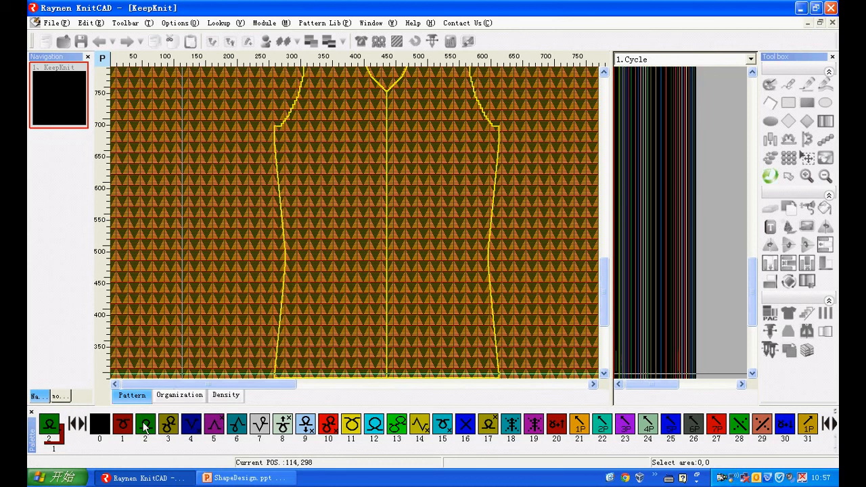
Draw two filled rectangles in color 2, about 34 by 48, on either side of the V-neck point, and generate the shaped piece.
click(805, 104)
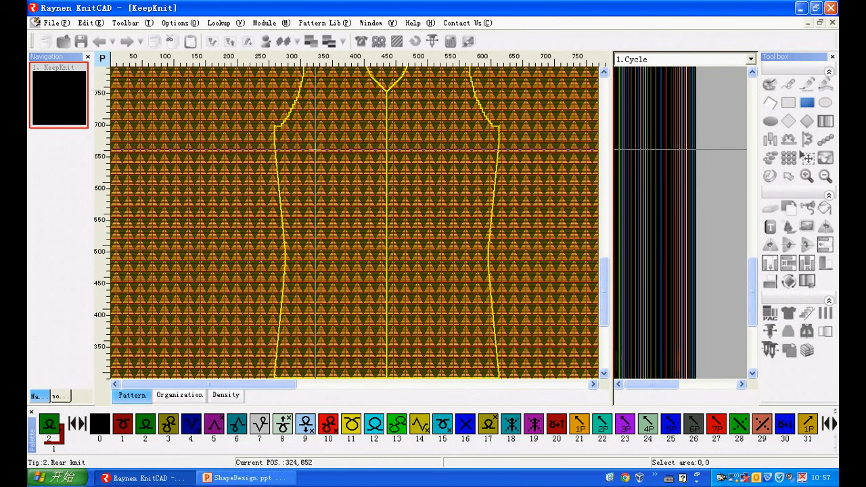
drag(321, 83, 342, 114)
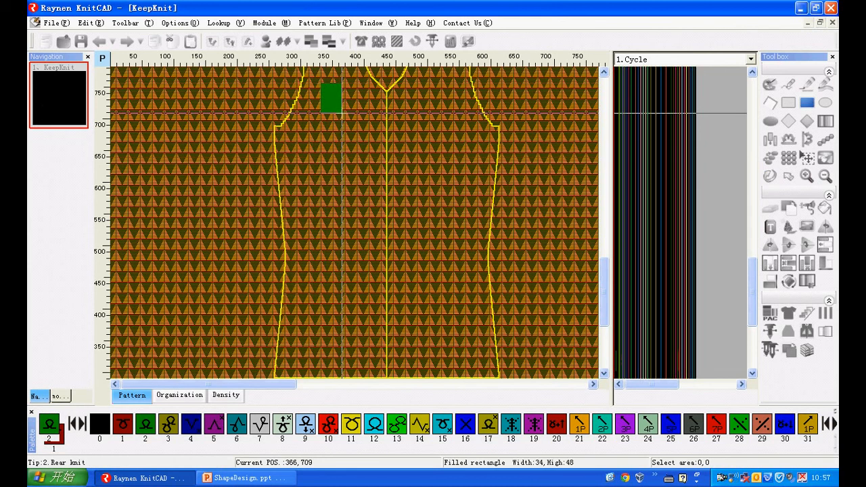
drag(428, 82, 449, 113)
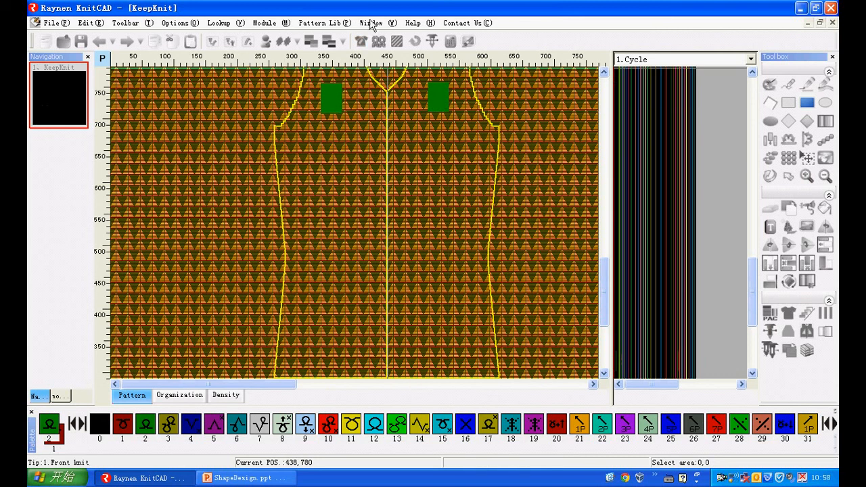
click(362, 41)
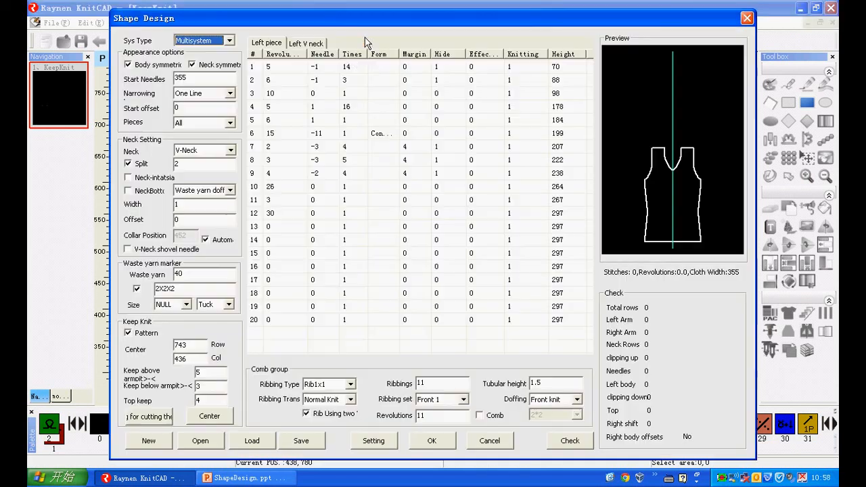
click(431, 443)
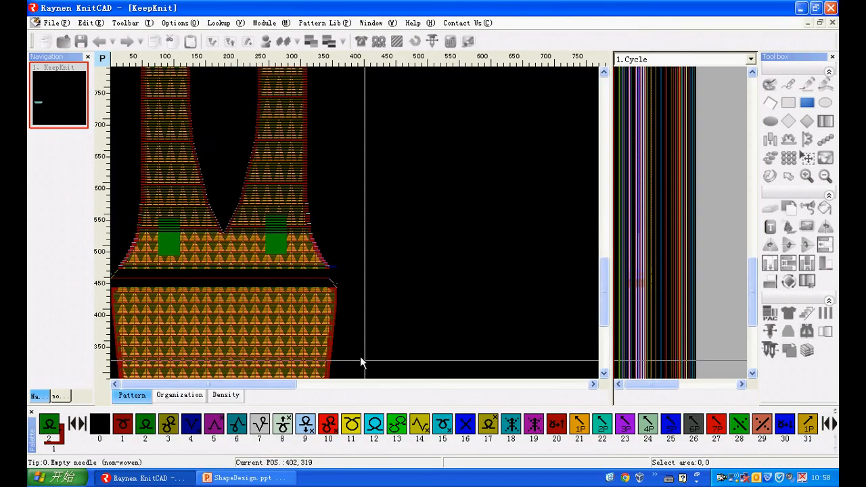